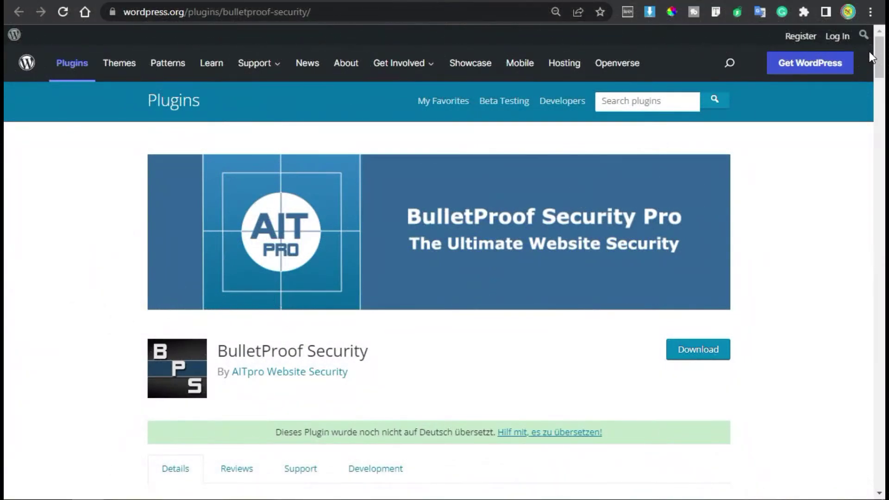
Step: Bring up the Shield Security (wp-simple-firewall) plugin page with its description and star ratings
middle_click(870, 52)
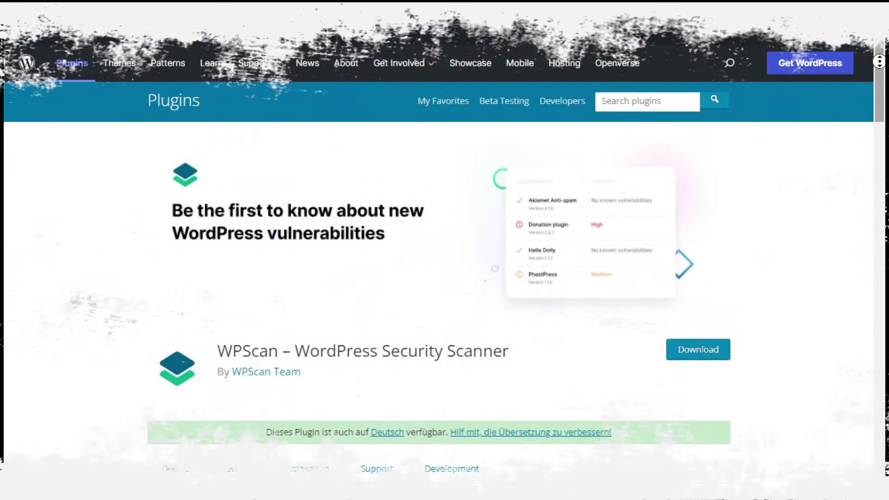
scroll(445, 278, "down", 1)
scroll(445, 279, "down", 1)
scroll(445, 279, "down", 1)
scroll(445, 279, "down", 1)
scroll(879, 72, "down", 1)
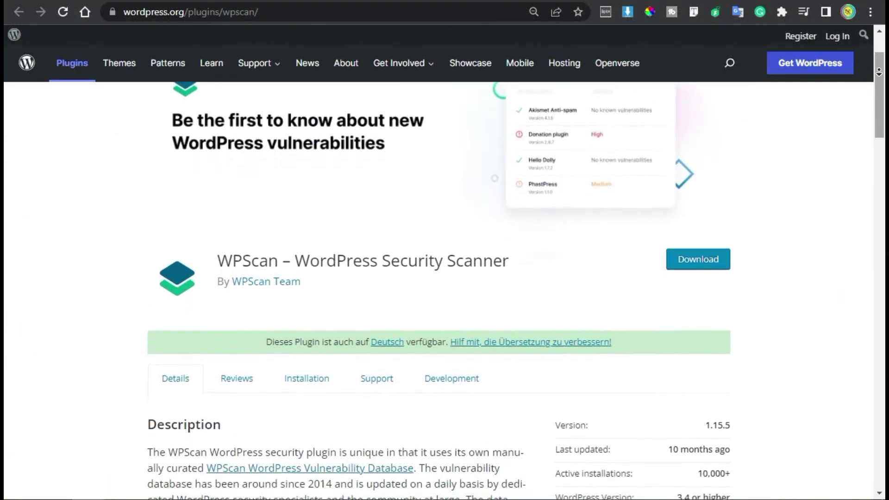
scroll(879, 74, "down", 1)
scroll(881, 76, "down", 1)
scroll(882, 79, "down", 1)
scroll(883, 80, "down", 1)
scroll(882, 78, "down", 1)
scroll(882, 76, "down", 1)
scroll(881, 74, "down", 1)
scroll(446, 278, "down", 1)
scroll(445, 278, "down", 1)
scroll(445, 278, "down", 1)
scroll(445, 278, "down", 1)
scroll(444, 278, "down", 1)
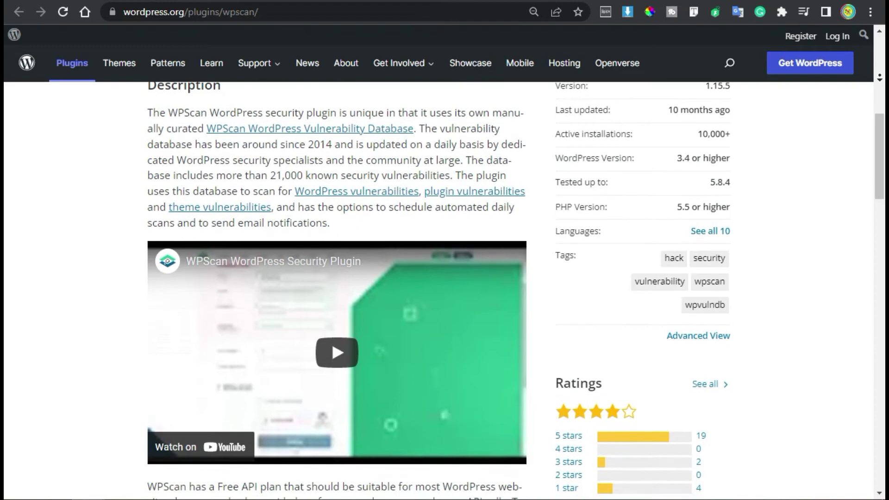
scroll(445, 278, "down", 1)
scroll(445, 278, "down", 1)
scroll(445, 278, "down", 1)
scroll(446, 278, "down", 1)
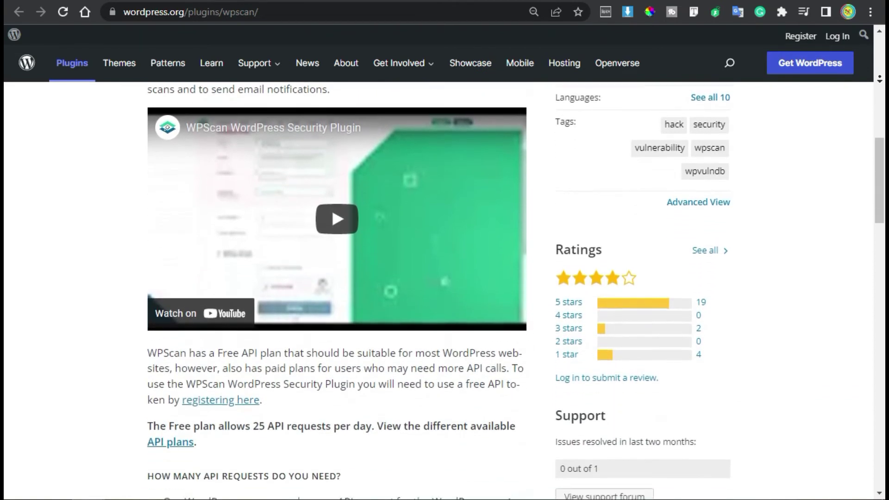
scroll(445, 278, "down", 1)
scroll(445, 278, "down", 1)
scroll(444, 278, "down", 1)
scroll(445, 278, "down", 1)
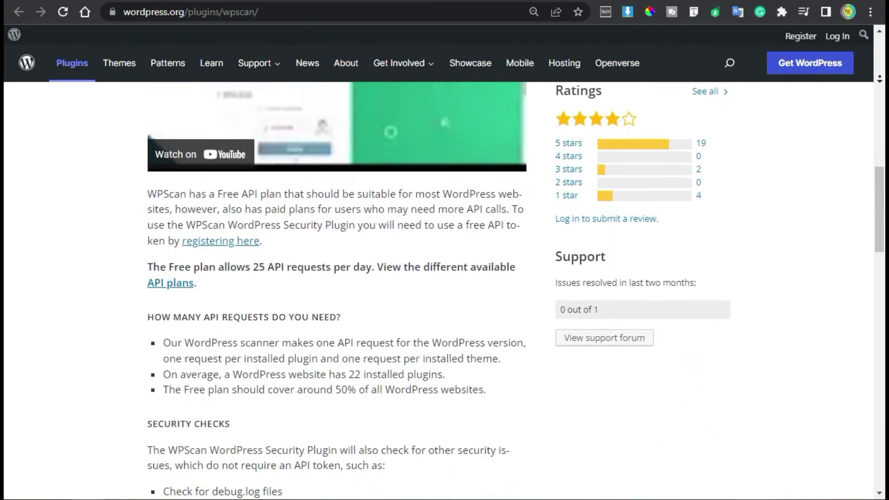
scroll(445, 279, "down", 1)
scroll(445, 279, "down", 1)
scroll(445, 277, "down", 1)
scroll(445, 278, "down", 1)
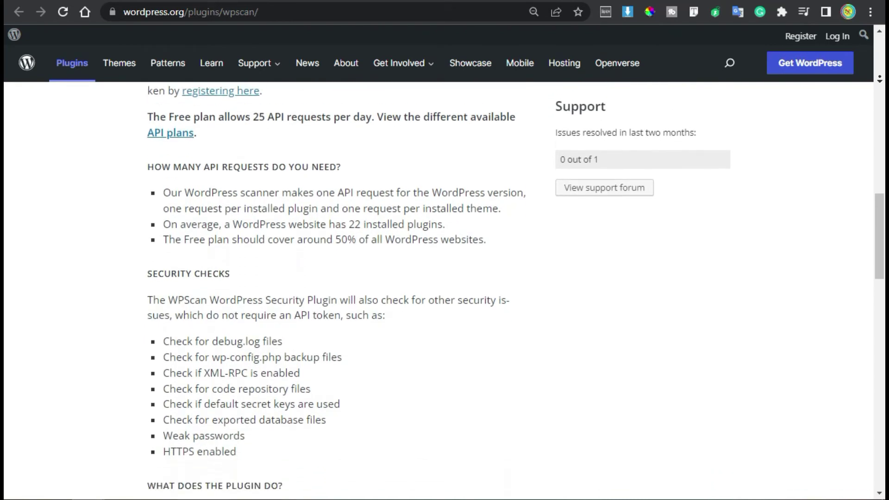
scroll(445, 278, "down", 1)
scroll(445, 279, "down", 1)
scroll(445, 278, "down", 1)
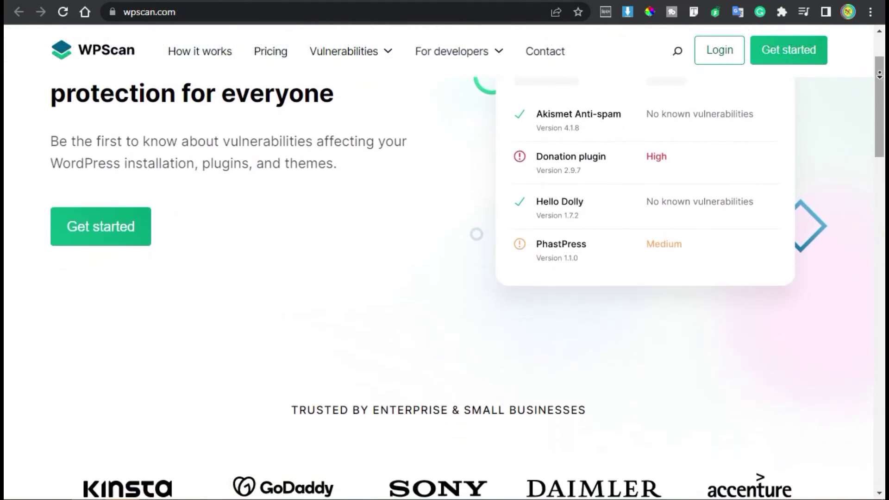
scroll(445, 278, "down", 1)
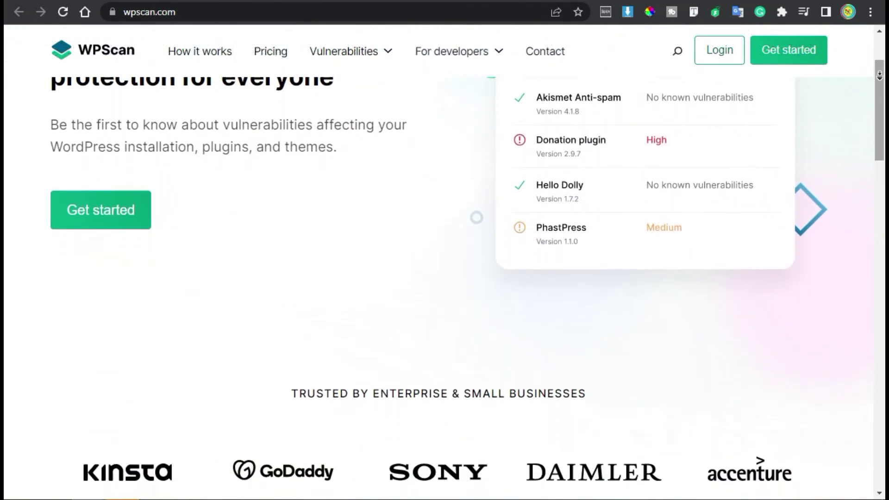
scroll(444, 278, "down", 1)
scroll(445, 279, "down", 1)
scroll(445, 278, "down", 1)
scroll(445, 278, "down", 1)
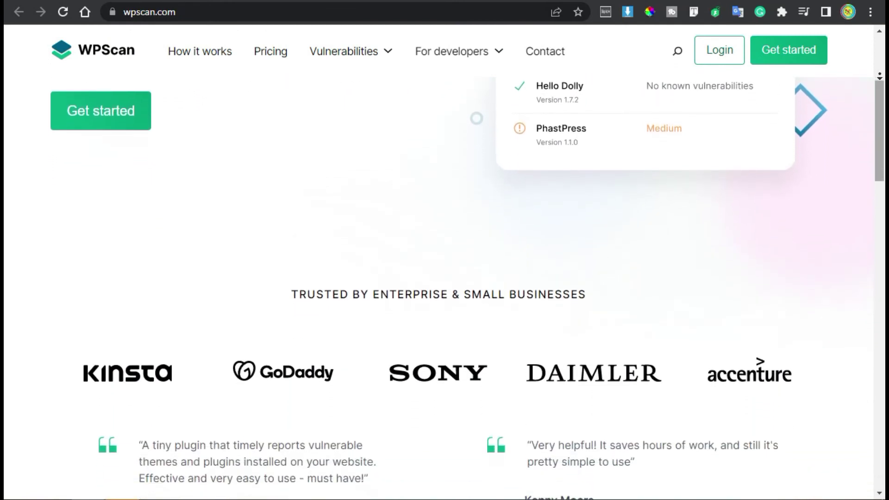
scroll(445, 278, "down", 1)
scroll(445, 278, "down", 1)
scroll(445, 278, "down", 1)
scroll(445, 278, "down", 1)
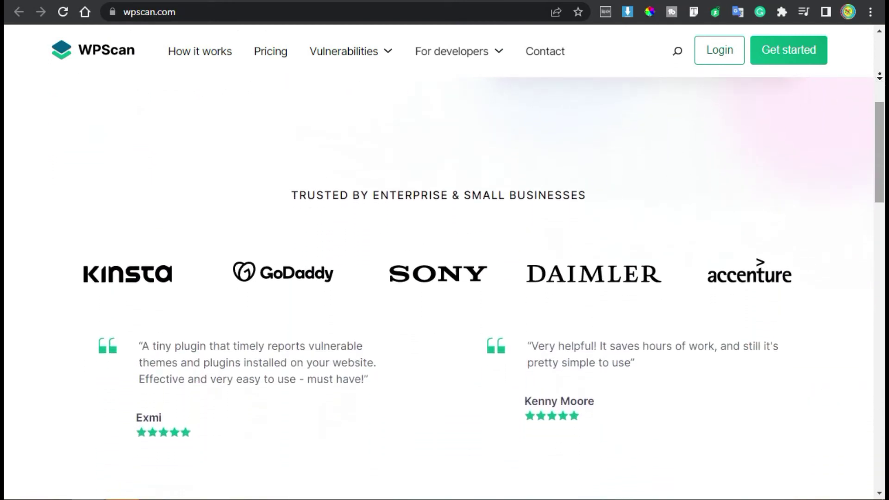
scroll(445, 279, "down", 1)
scroll(444, 278, "down", 1)
scroll(445, 278, "down", 1)
scroll(445, 278, "down", 1)
scroll(445, 278, "down", 1)
scroll(445, 278, "down", 1)
scroll(445, 278, "down", 1)
scroll(445, 278, "down", 1)
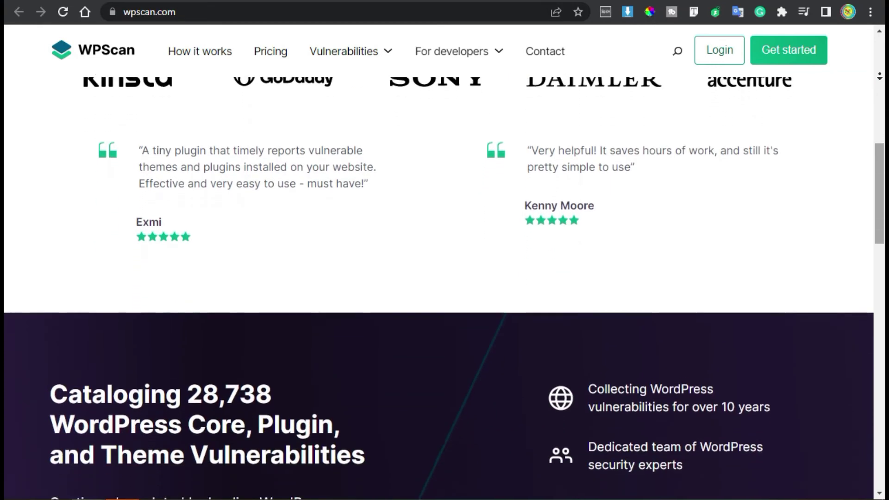
scroll(444, 278, "down", 1)
scroll(445, 278, "down", 1)
scroll(445, 278, "down", 1)
scroll(445, 278, "down", 1)
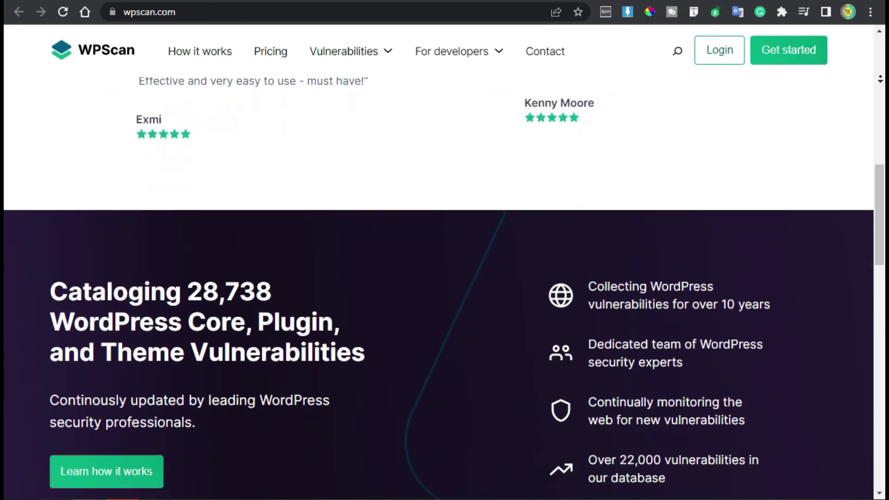
scroll(445, 278, "down", 1)
scroll(445, 279, "down", 1)
scroll(445, 278, "down", 1)
scroll(445, 278, "down", 1)
scroll(445, 278, "down", 1)
scroll(445, 278, "down", 1)
scroll(444, 278, "down", 1)
scroll(445, 278, "down", 1)
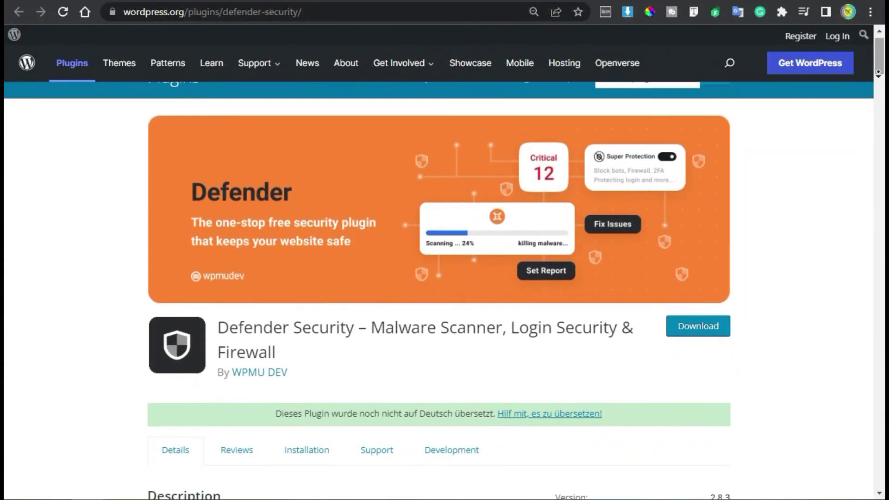
scroll(445, 278, "down", 1)
scroll(444, 278, "down", 1)
scroll(445, 278, "down", 1)
scroll(445, 278, "down", 1)
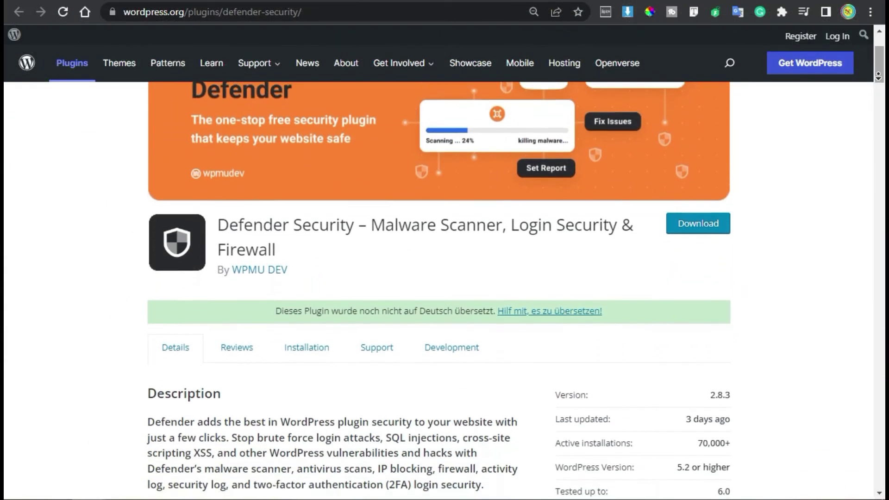
scroll(444, 278, "down", 1)
scroll(445, 278, "down", 1)
scroll(445, 278, "down", 1)
scroll(445, 278, "down", 1)
scroll(445, 279, "down", 1)
scroll(445, 278, "down", 1)
scroll(445, 278, "down", 1)
scroll(445, 278, "down", 1)
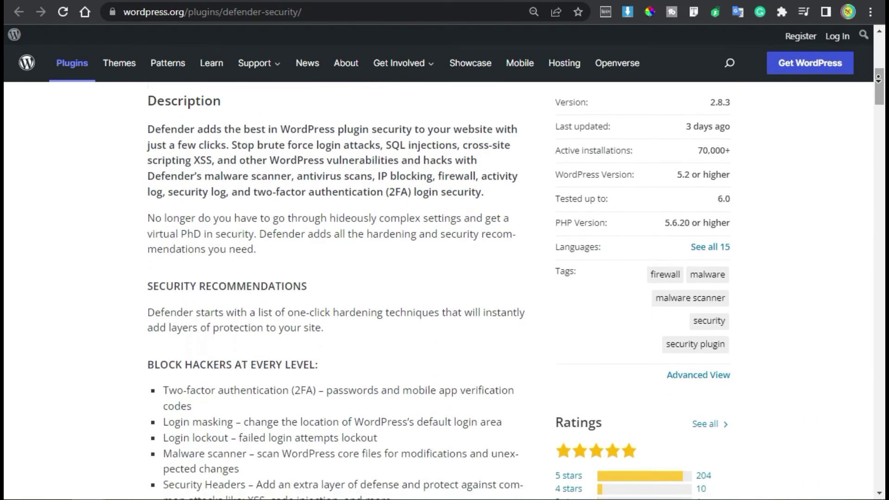
scroll(445, 279, "down", 1)
scroll(444, 278, "down", 1)
scroll(445, 278, "down", 1)
scroll(445, 278, "down", 1)
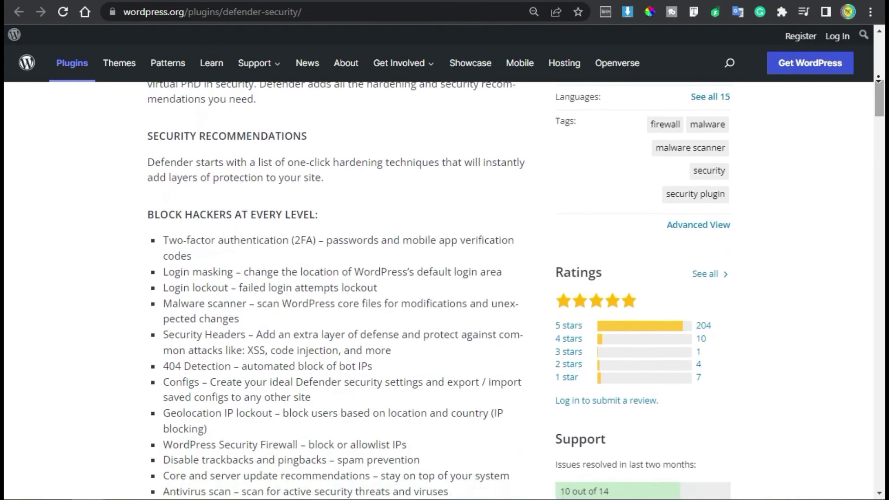
scroll(445, 278, "down", 1)
scroll(445, 278, "down", 1)
scroll(445, 278, "down", 1)
scroll(446, 279, "down", 1)
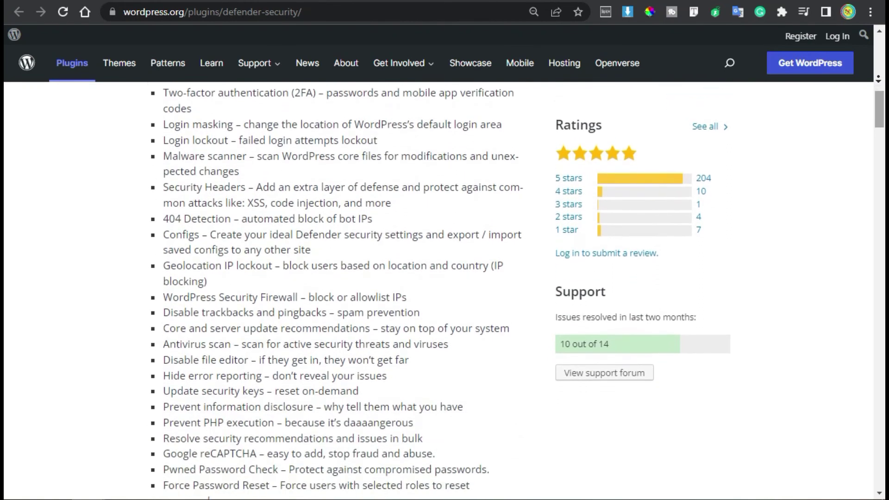
scroll(445, 278, "down", 2)
scroll(445, 278, "down", 2)
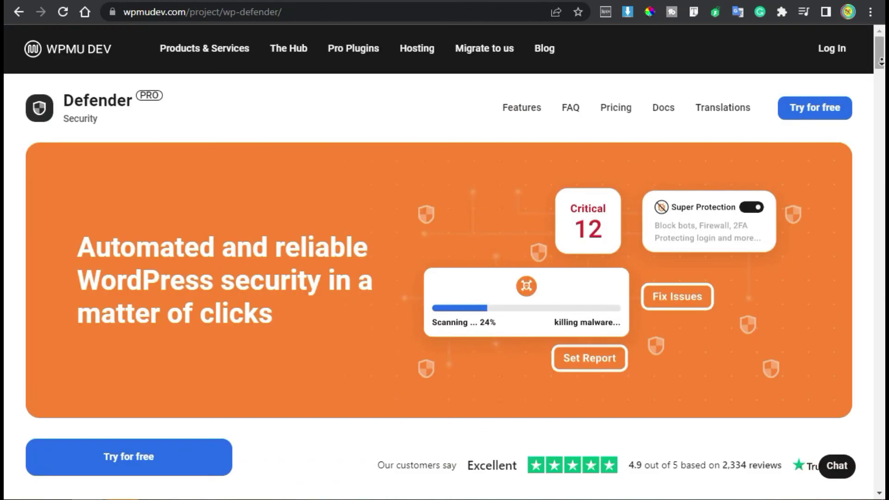
scroll(445, 278, "down", 1)
scroll(444, 278, "down", 1)
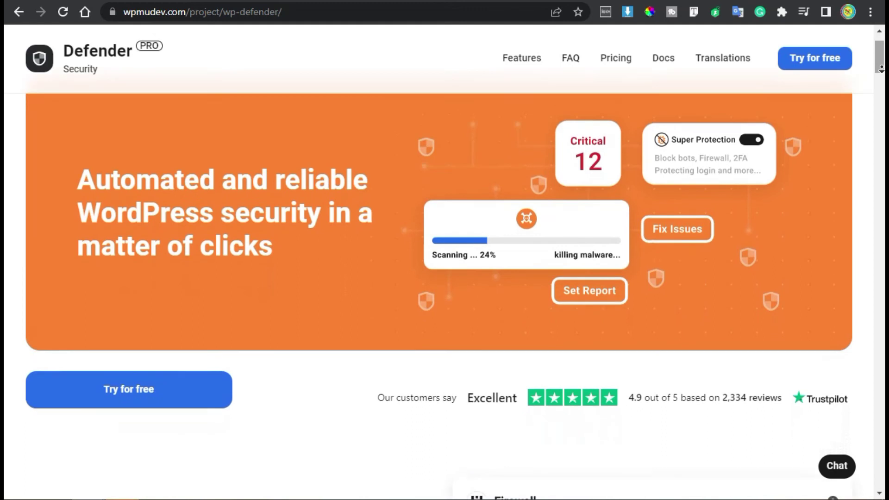
scroll(445, 278, "down", 1)
scroll(445, 278, "down", 1)
scroll(444, 277, "down", 1)
scroll(446, 278, "down", 1)
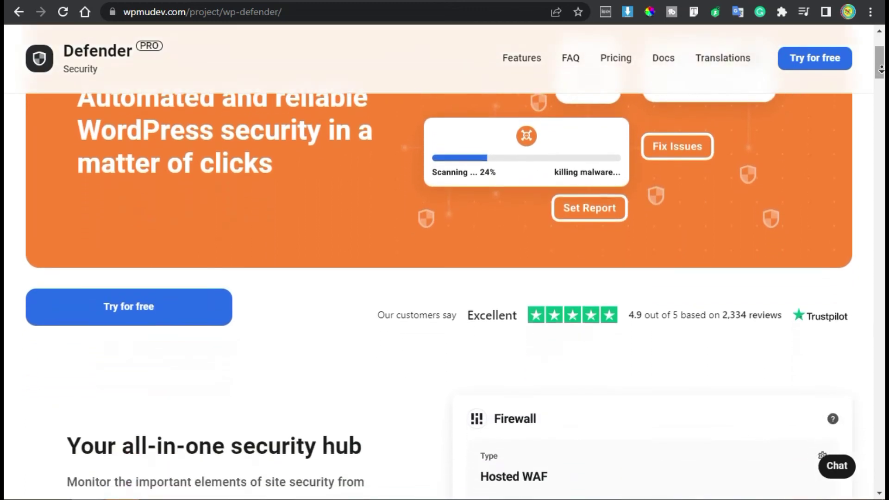
scroll(444, 278, "down", 1)
scroll(445, 279, "down", 1)
scroll(446, 278, "down", 1)
scroll(444, 278, "down", 1)
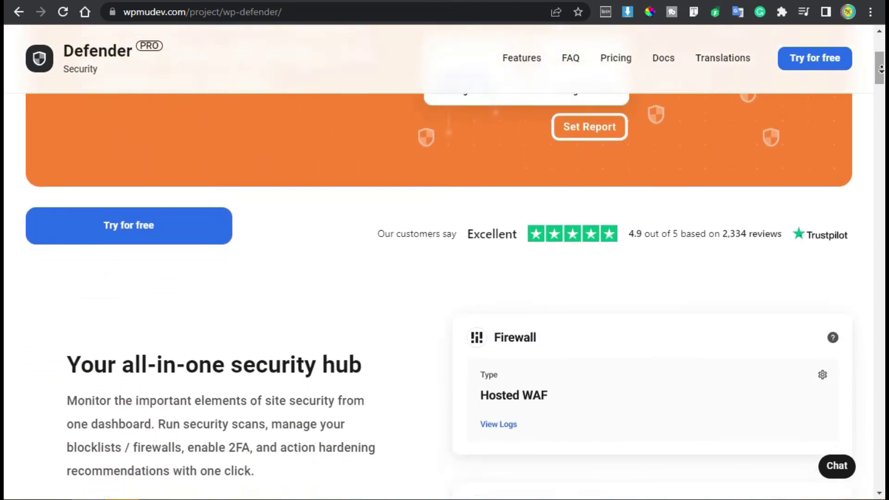
scroll(882, 68, "down", 1)
scroll(881, 69, "down", 1)
scroll(881, 68, "down", 1)
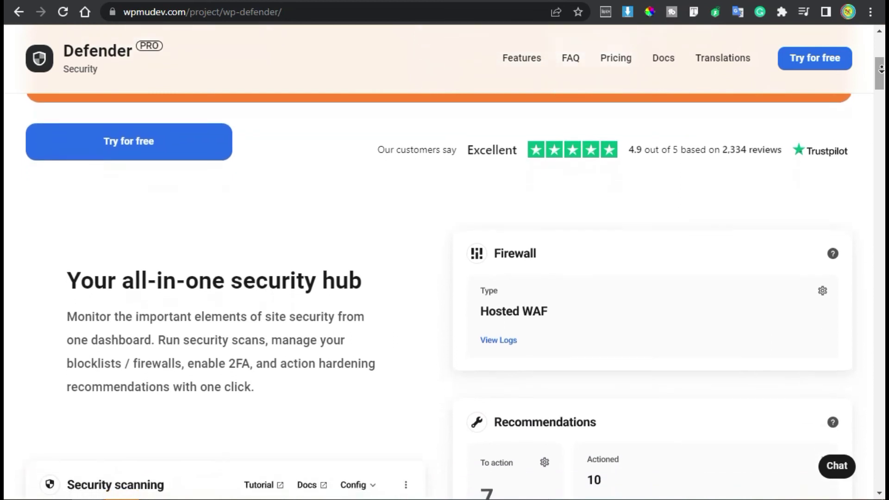